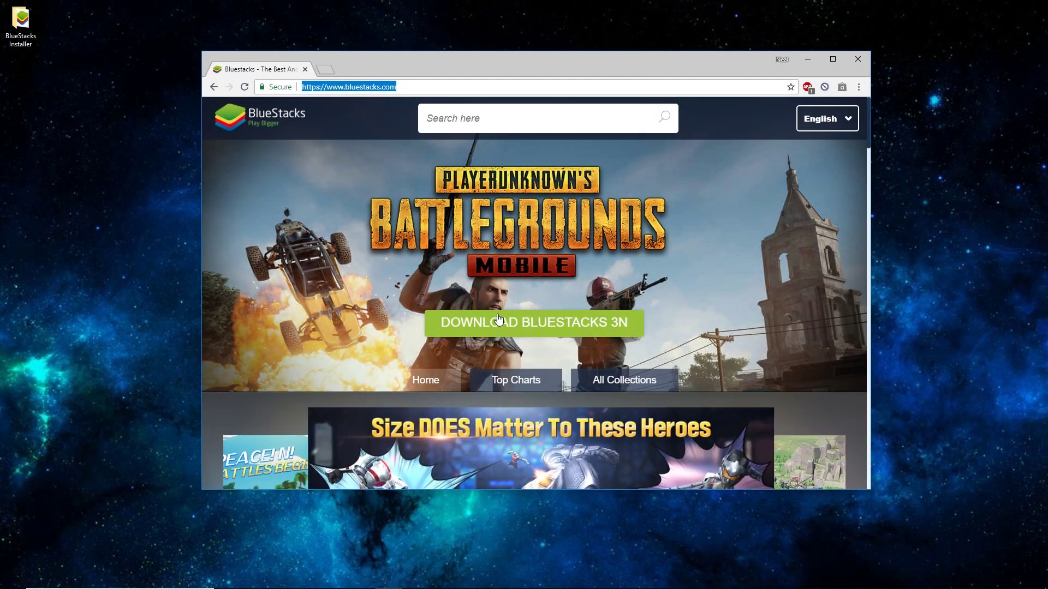
Try to download the BlueStacks 3N installer from the BlueStacks website and put the browser away
click(538, 326)
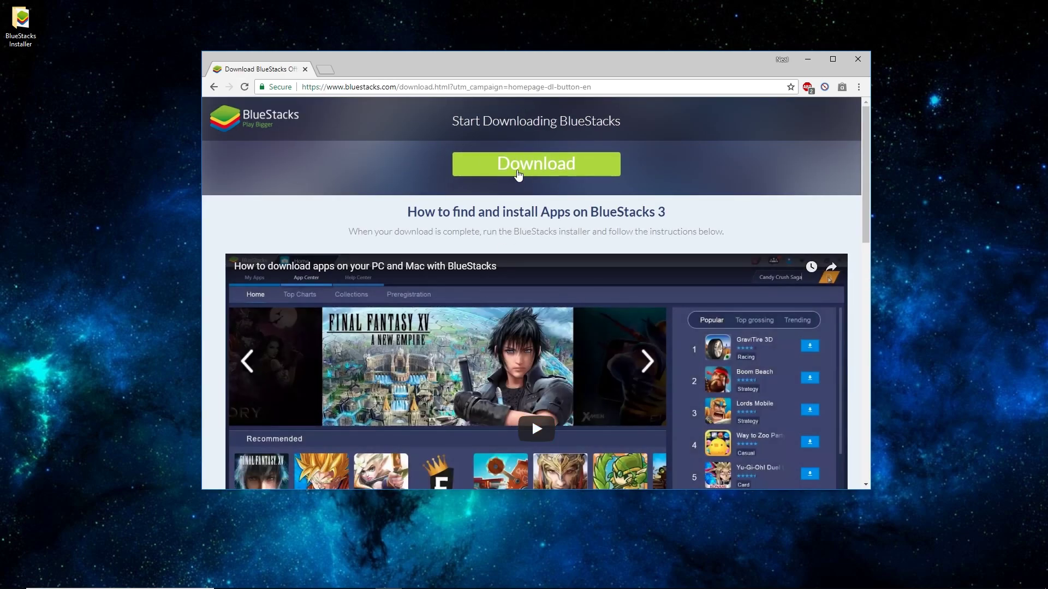
click(535, 169)
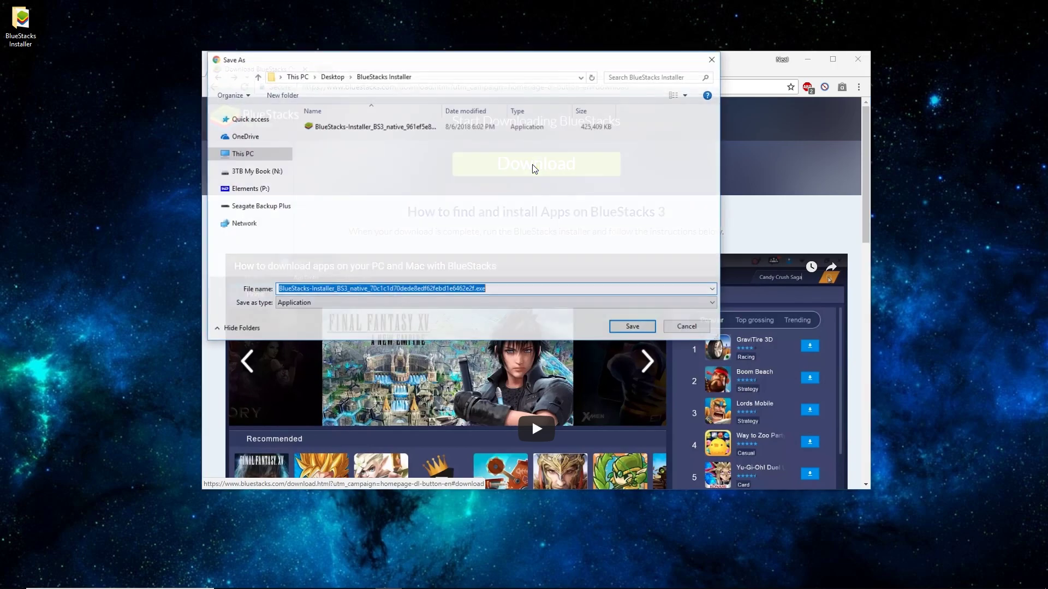
click(506, 290)
drag(505, 290, 243, 298)
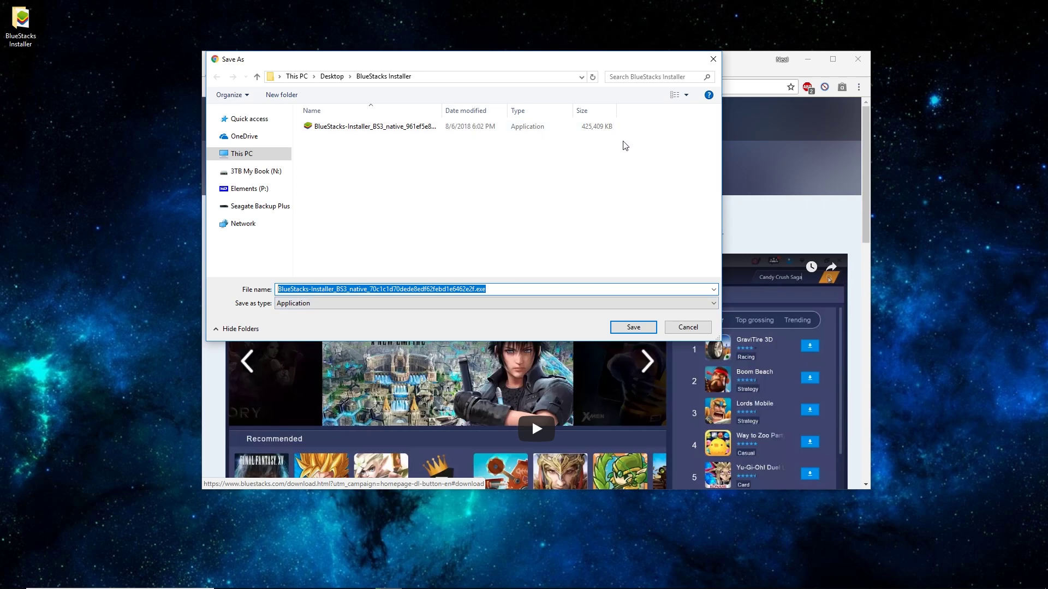
click(681, 329)
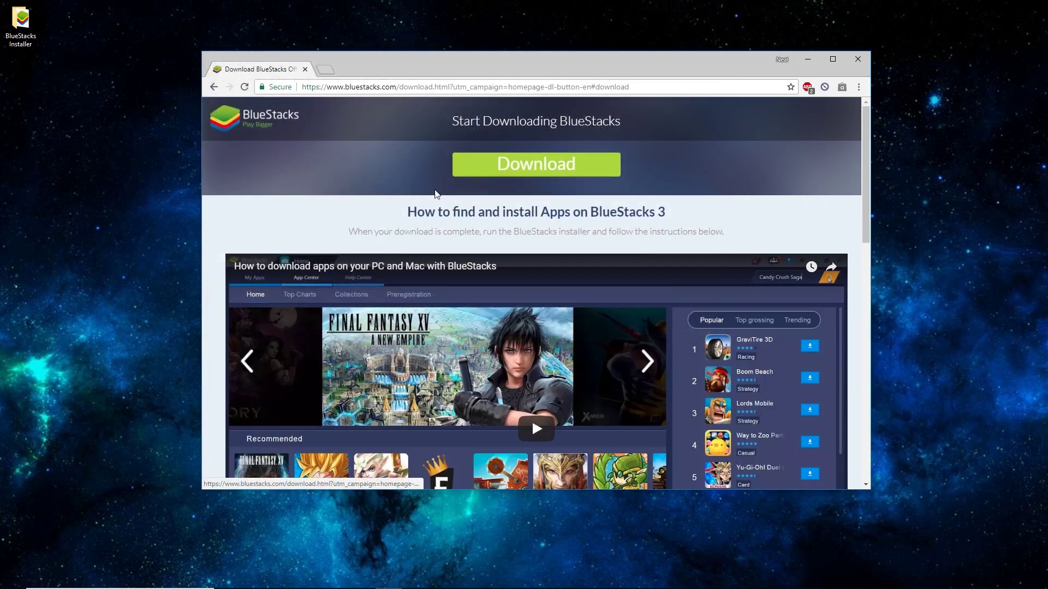
click(809, 64)
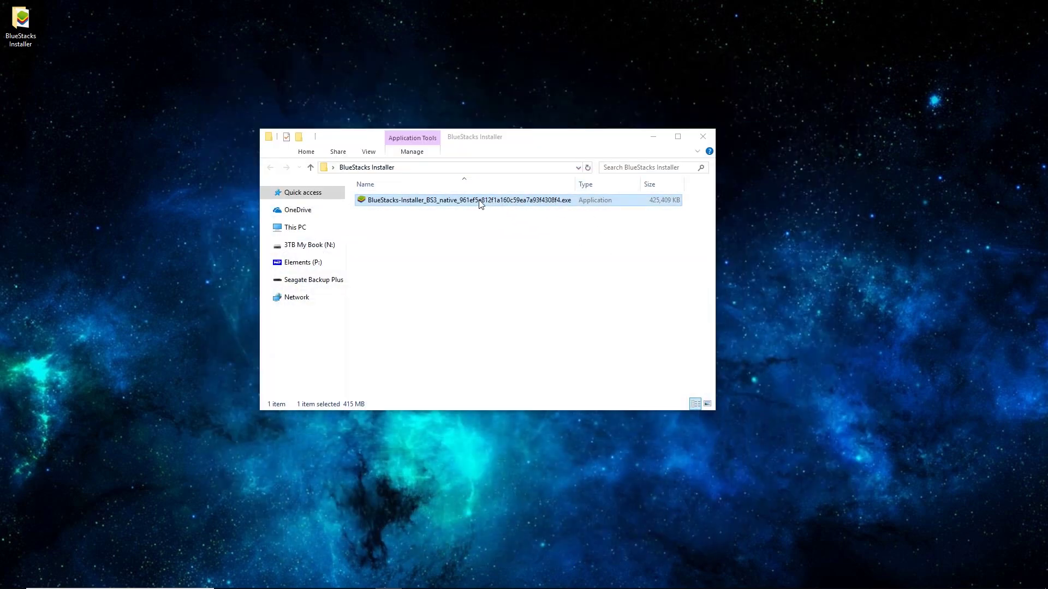
Install BlueStacks by running the installer in the BlueStacks Installer folder, and launch it from its desktop shortcut
double_click(497, 201)
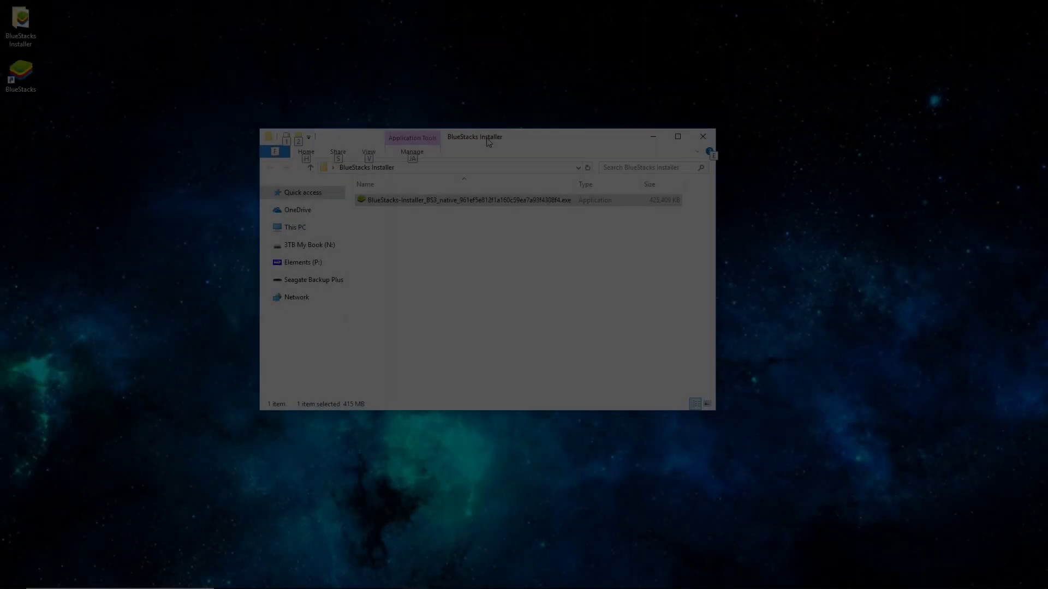
click(487, 141)
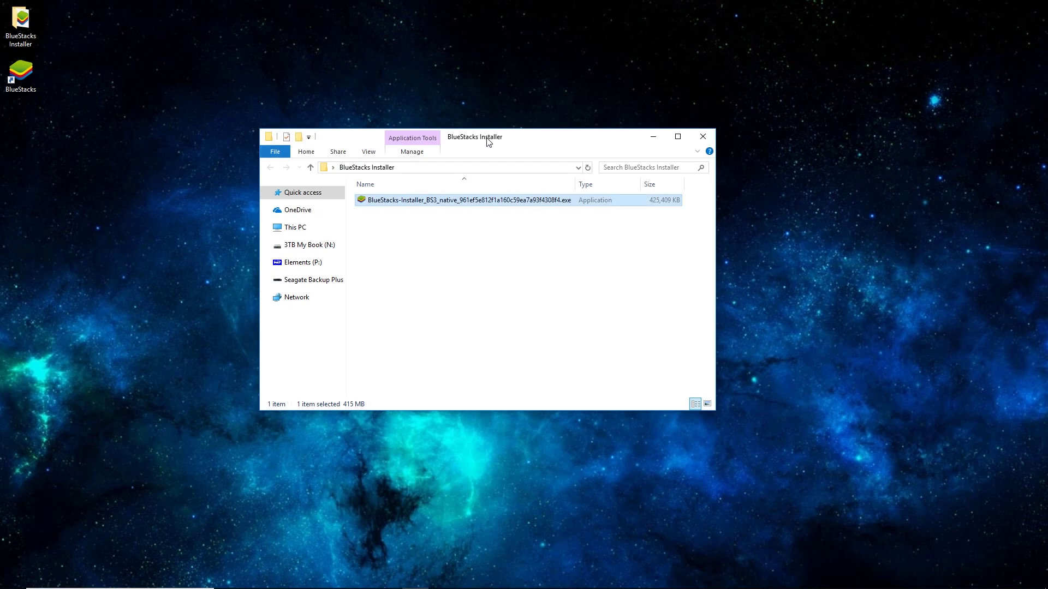
click(25, 82)
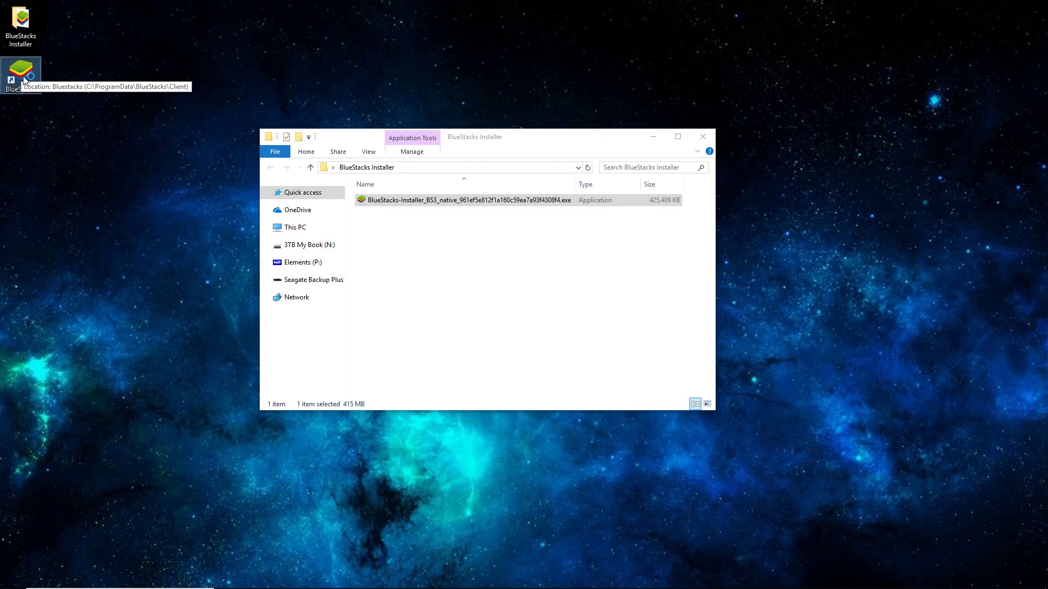
double_click(24, 79)
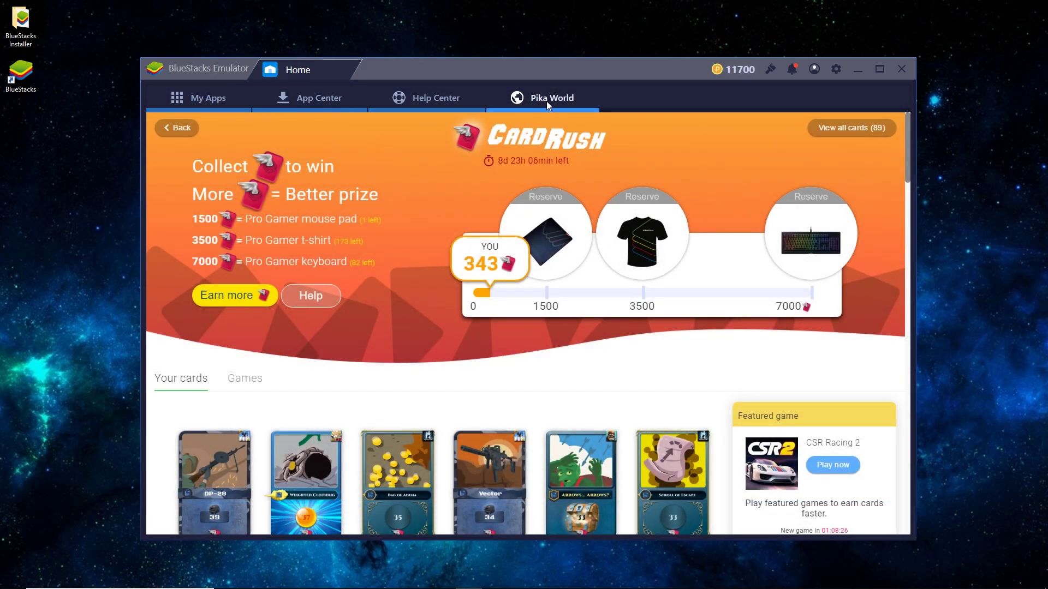
From the My Apps view, configure the emulator display to the System default aspect ratio with High (240DPI)
click(213, 96)
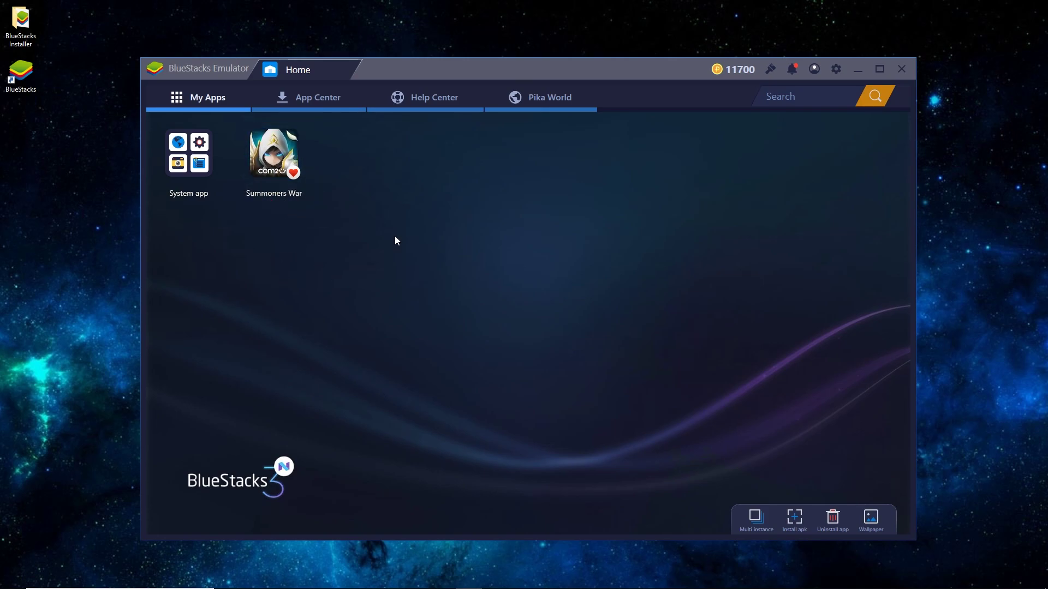
click(836, 71)
click(855, 83)
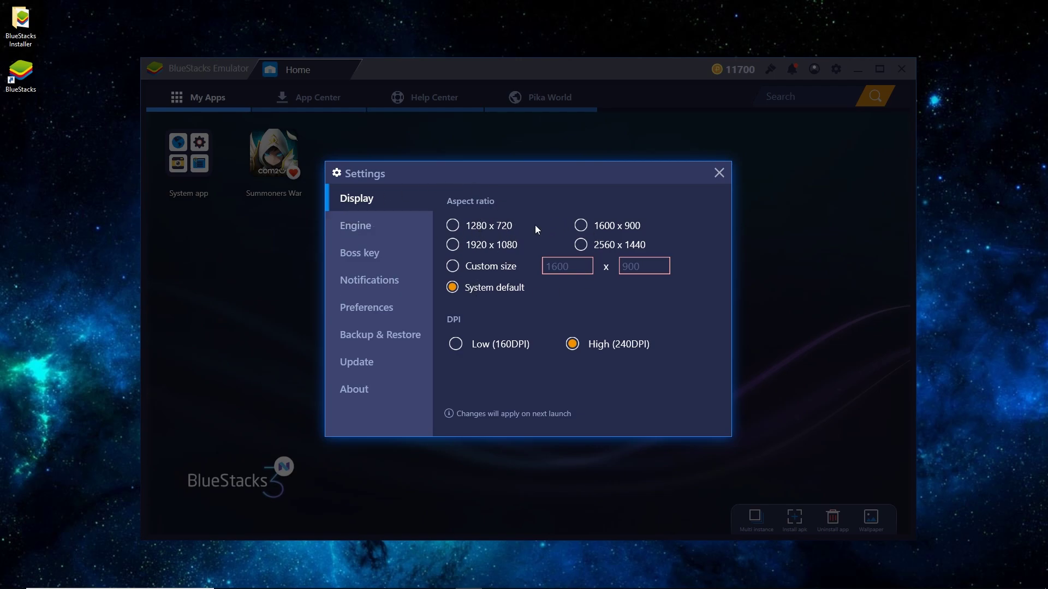
click(469, 245)
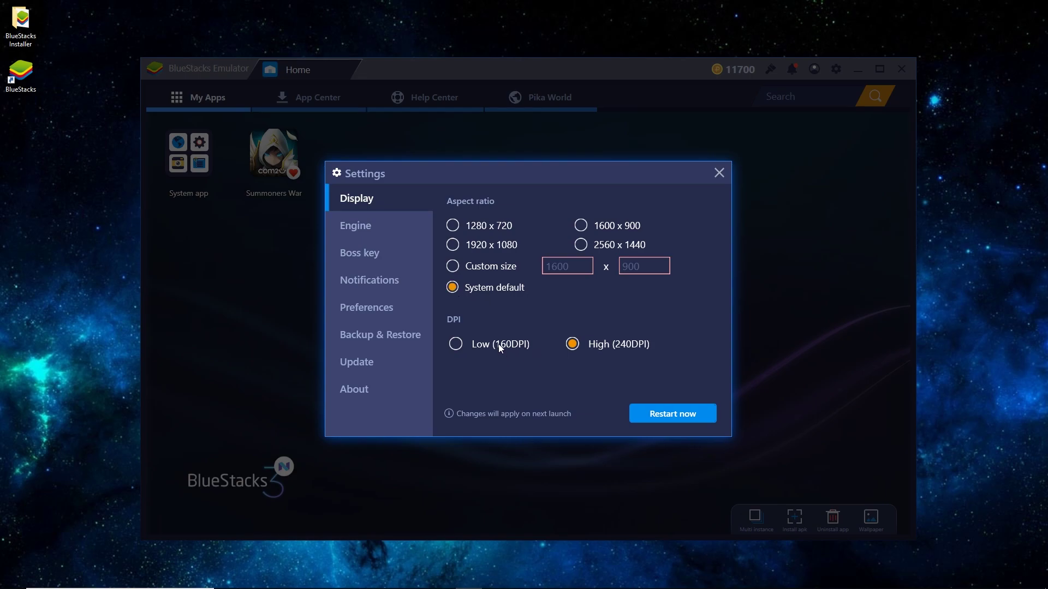
click(618, 352)
Set the engine's graphics mode to OpenGL and enable Advance graphics mode (beta)
click(355, 225)
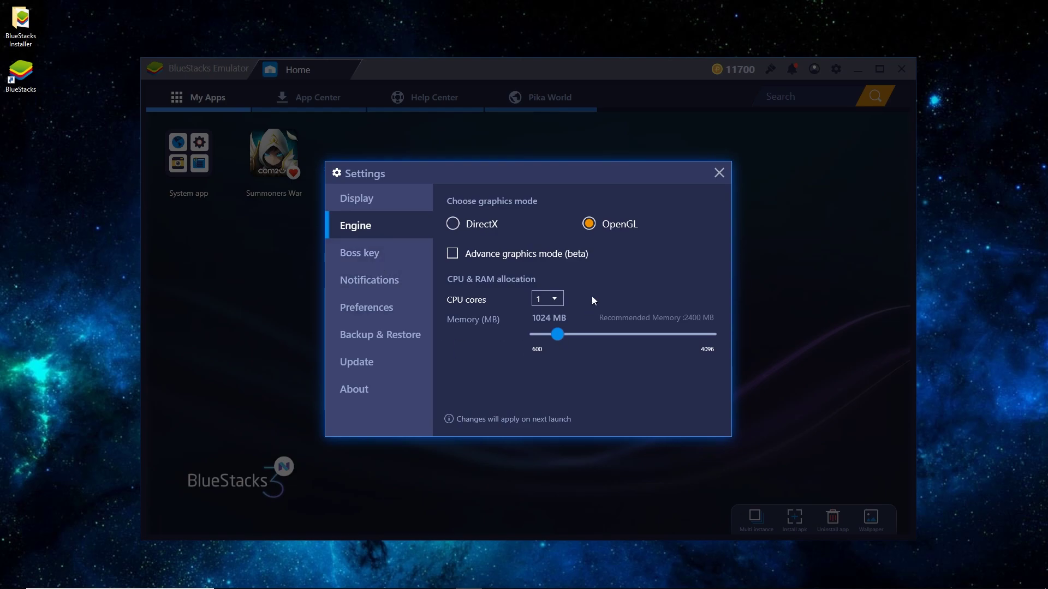
click(499, 224)
click(584, 224)
click(480, 218)
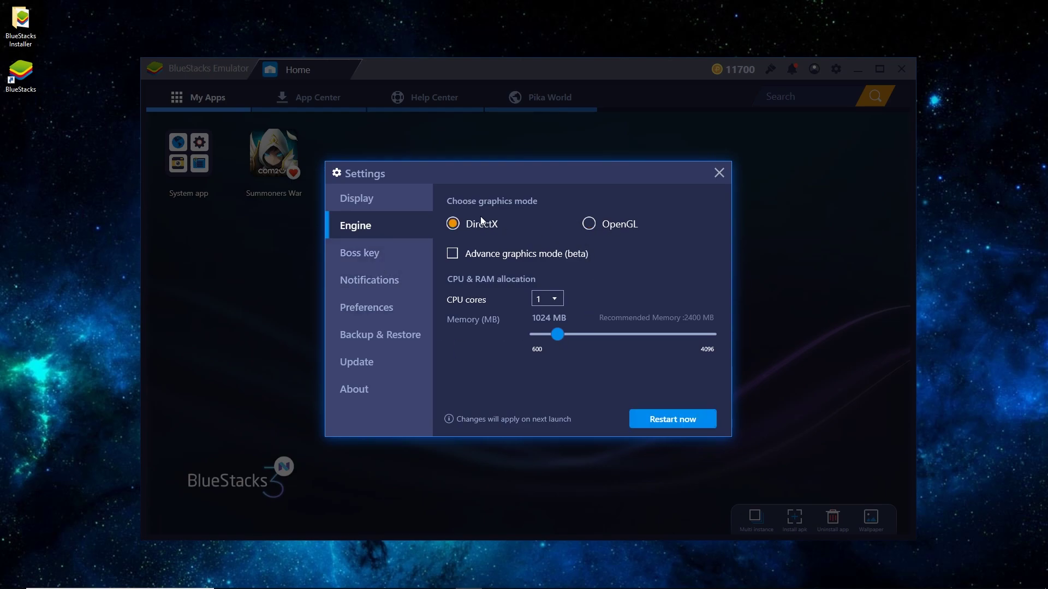
click(607, 224)
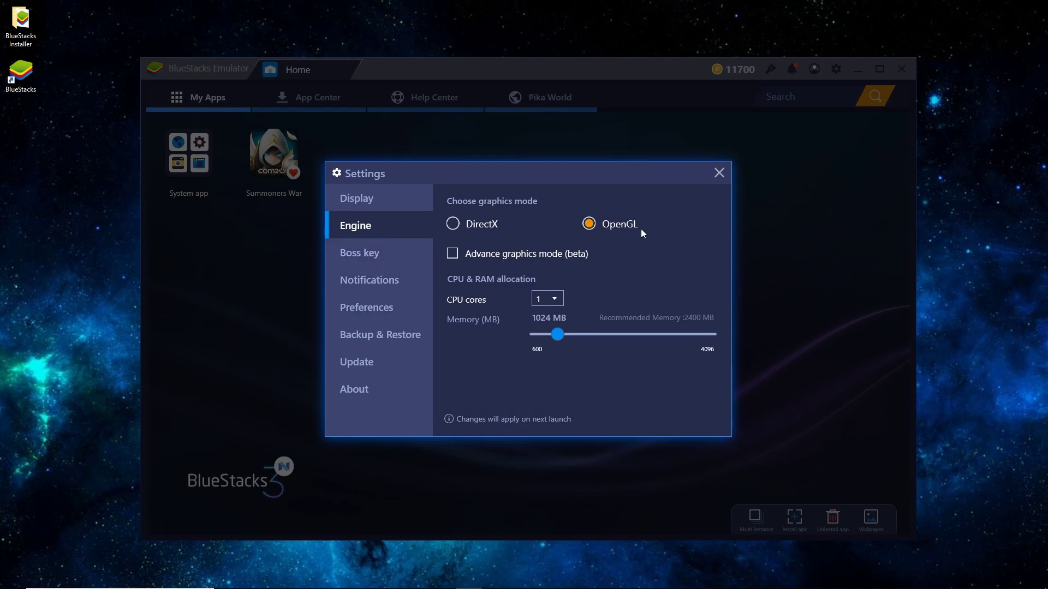
click(489, 253)
Allocate 4 CPU cores and more memory to the emulator, and restart BlueStacks to apply the engine changes
click(551, 299)
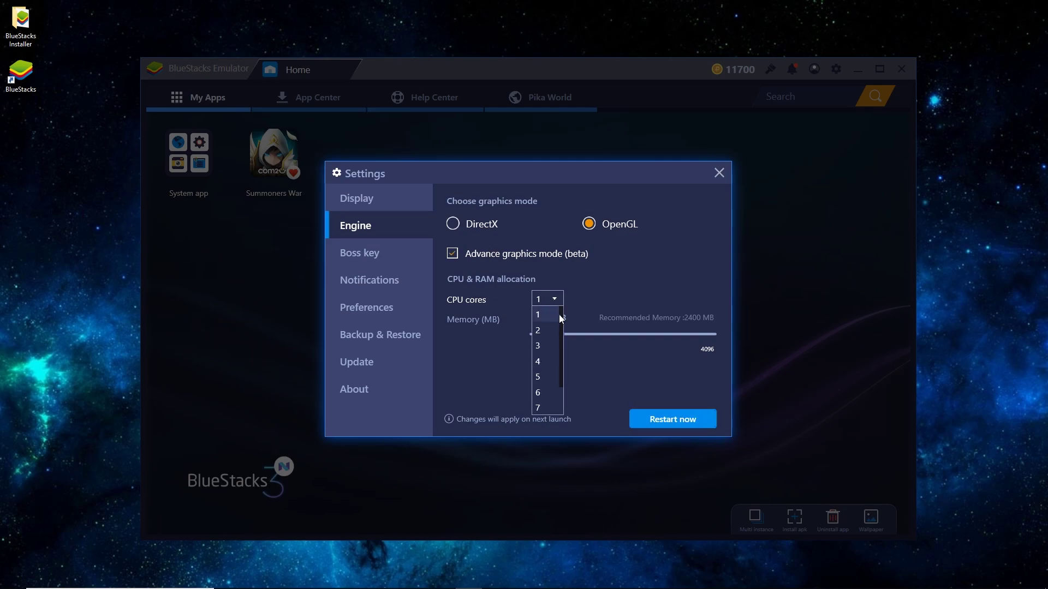
mouse_move(563, 349)
mouse_down()
mouse_move(551, 408)
mouse_move(564, 356)
mouse_up()
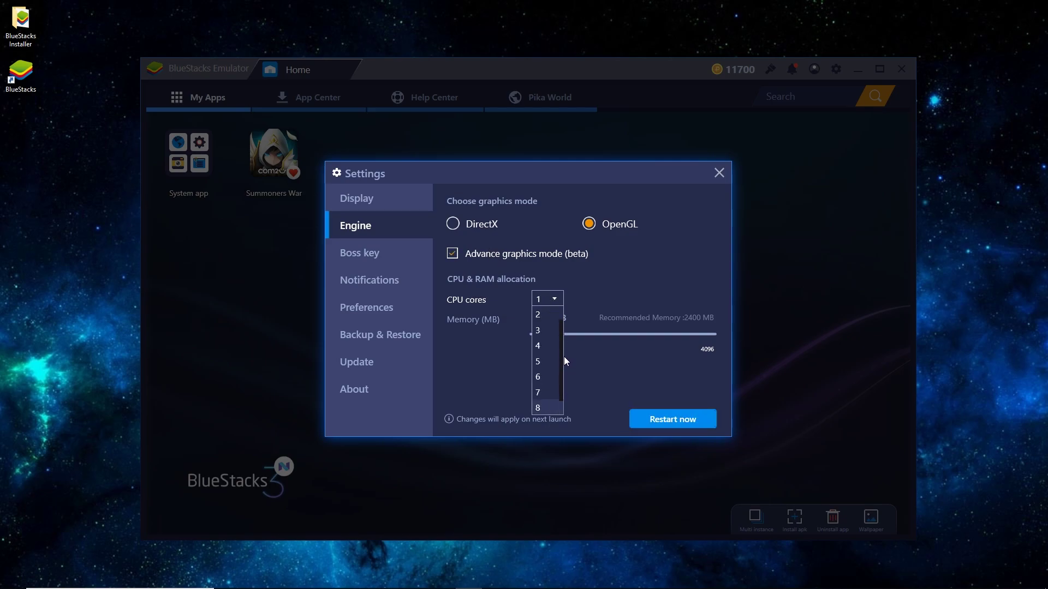
click(545, 347)
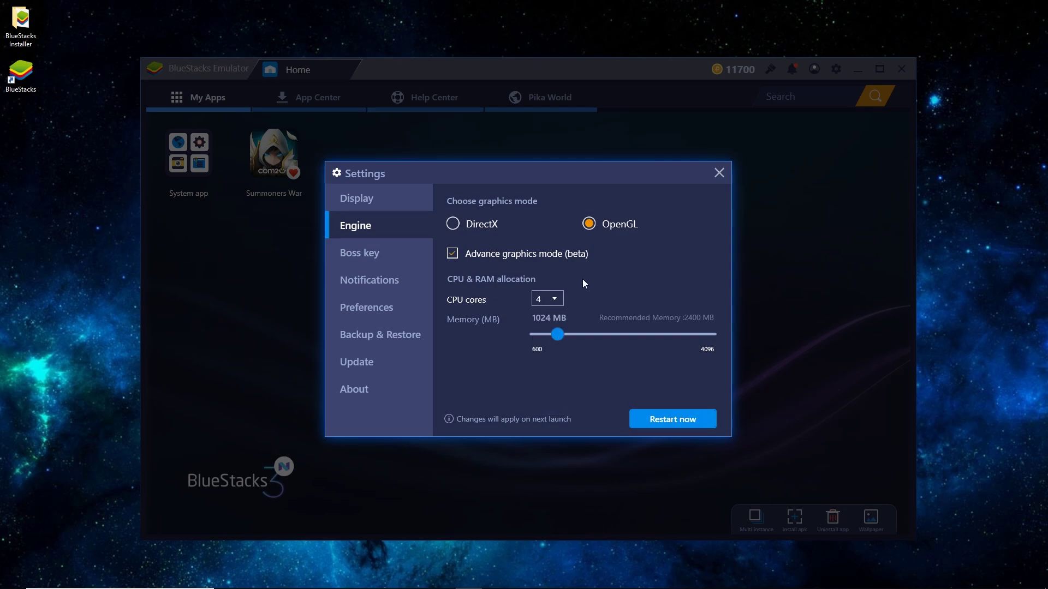
click(553, 301)
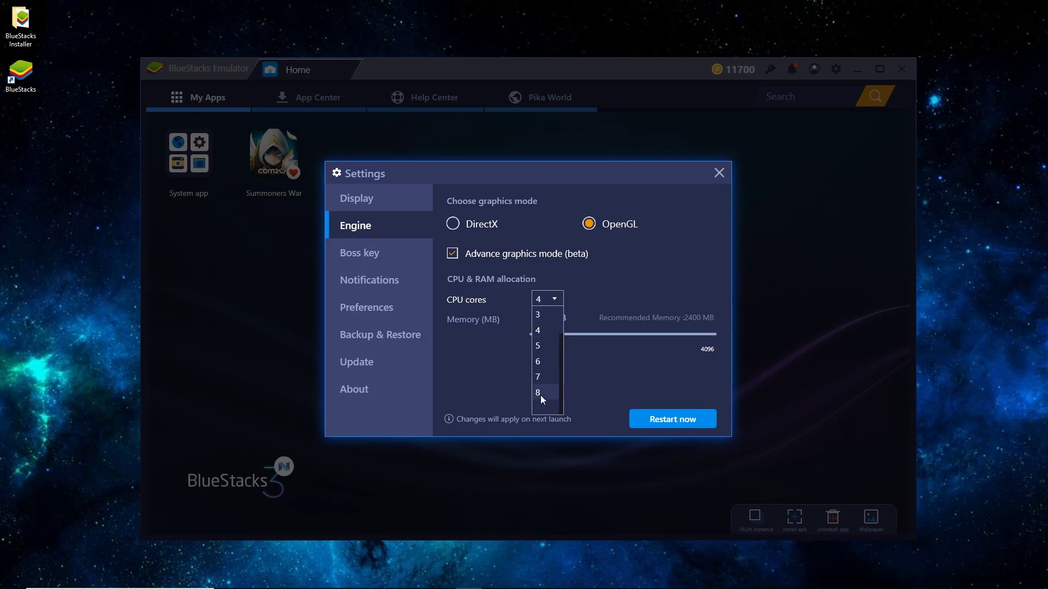
click(544, 330)
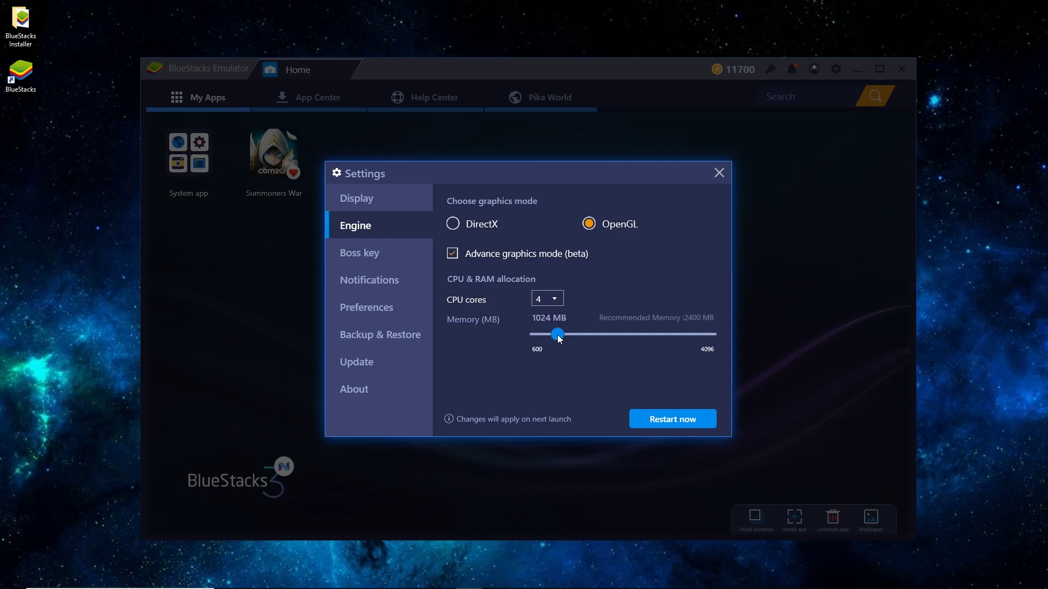
drag(558, 335, 656, 342)
click(687, 424)
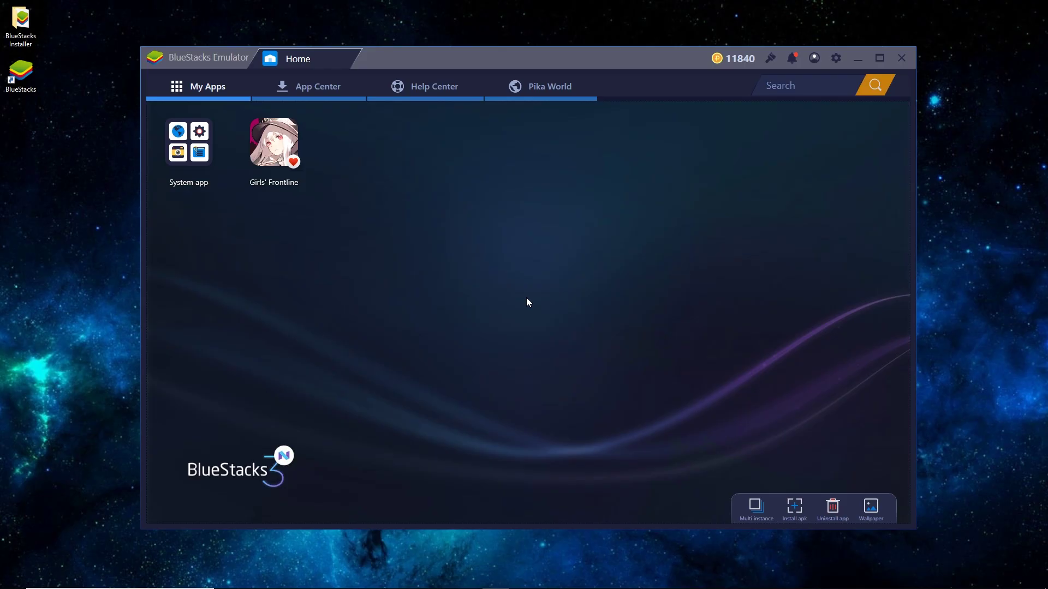
With BlueStacks maximized, find DRAGON BALL LEGENDS by BANDAI NAMCO Entertainment Inc. on Google Play and install it
click(880, 64)
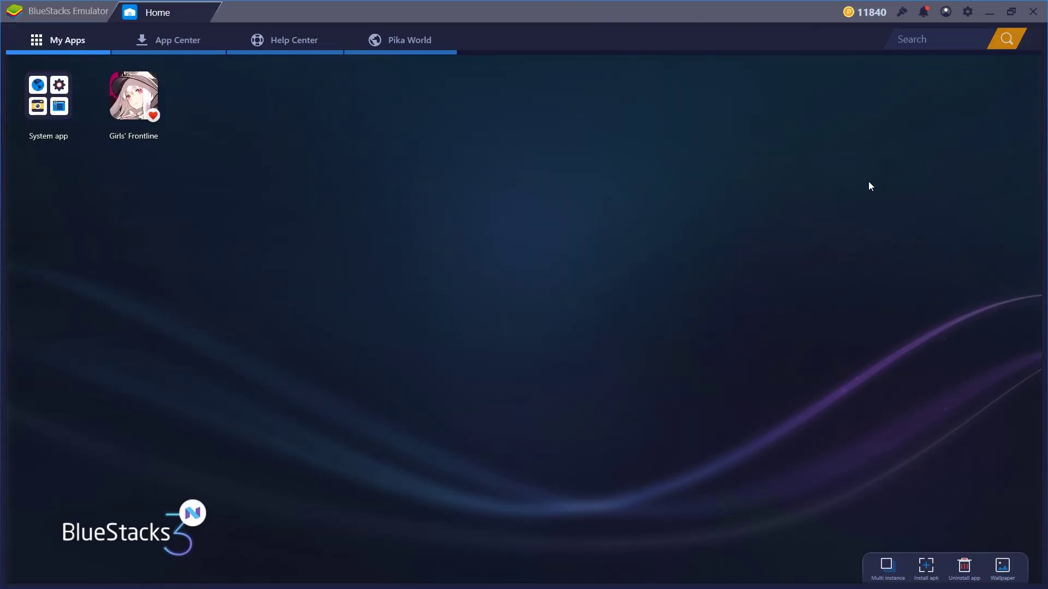
click(50, 114)
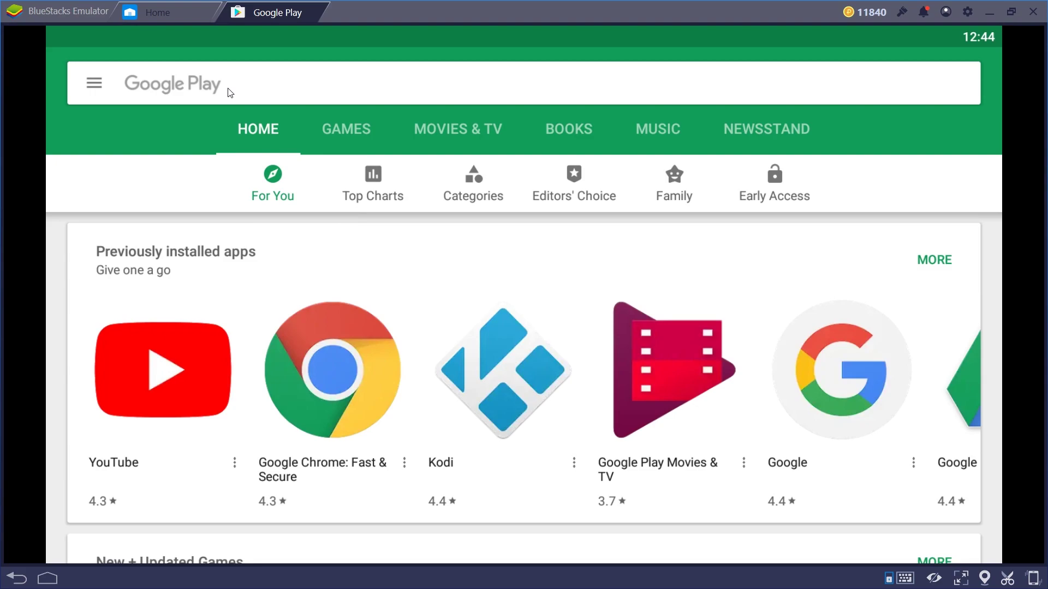
click(230, 92)
text(Dragon )
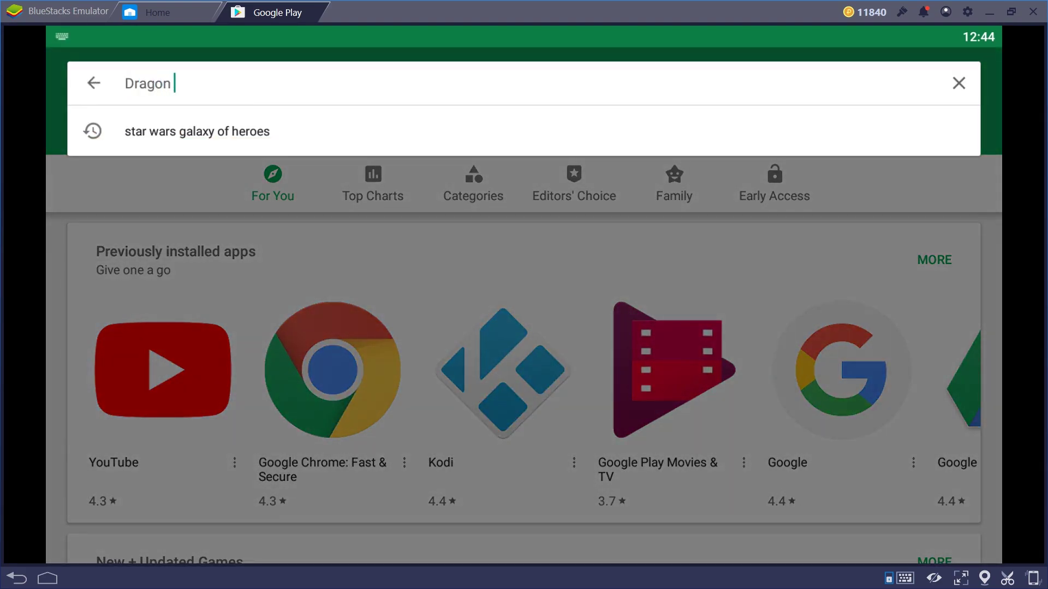
text(Ball Legends)
key(Return)
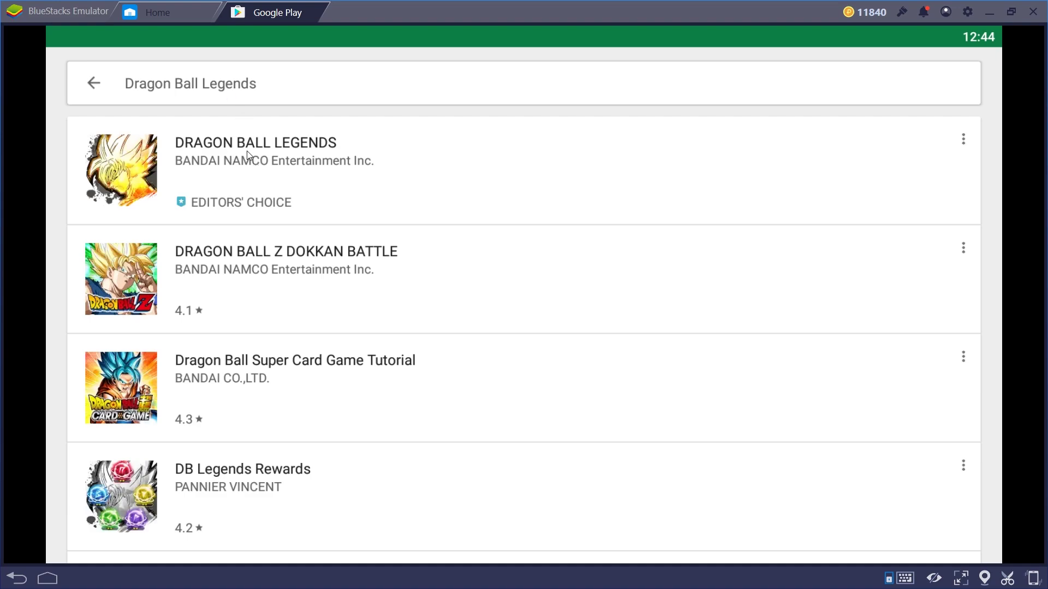
click(247, 154)
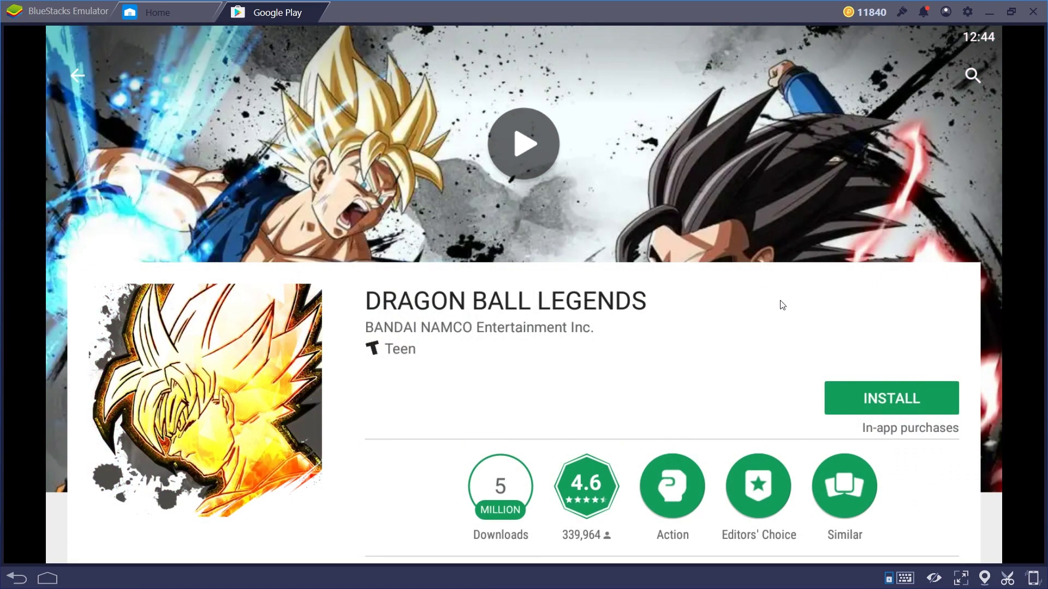
click(886, 397)
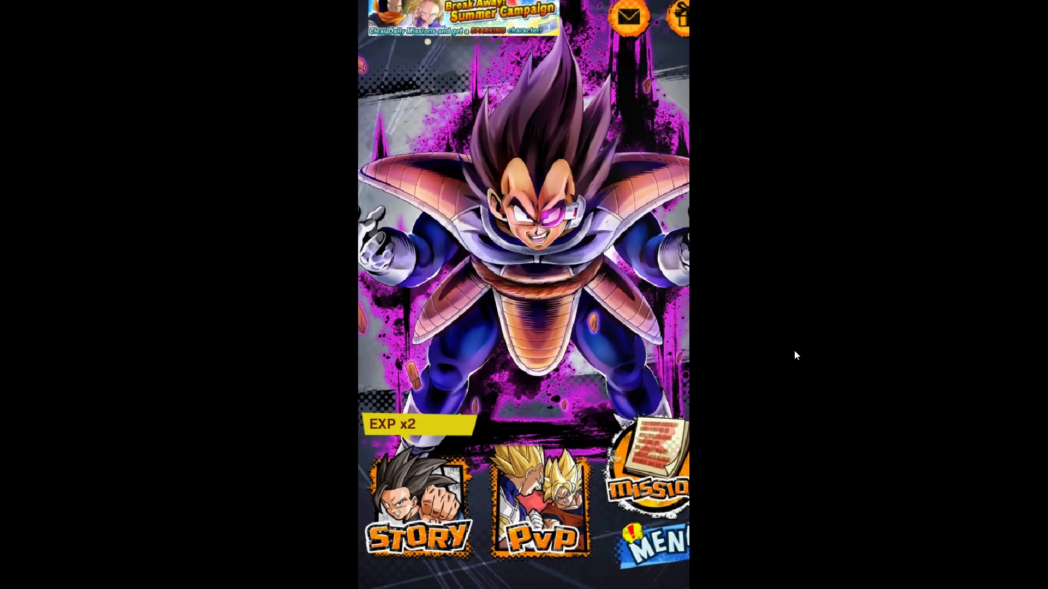
Go to the game's main story and view the details of Part 2, Book 1, Chapter 12
key(F11)
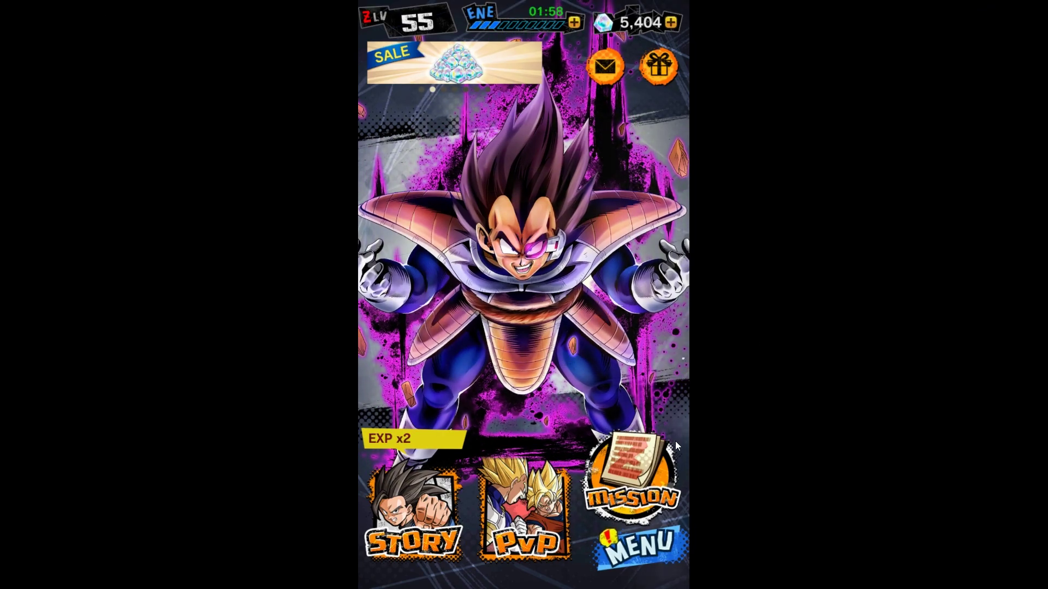
click(636, 553)
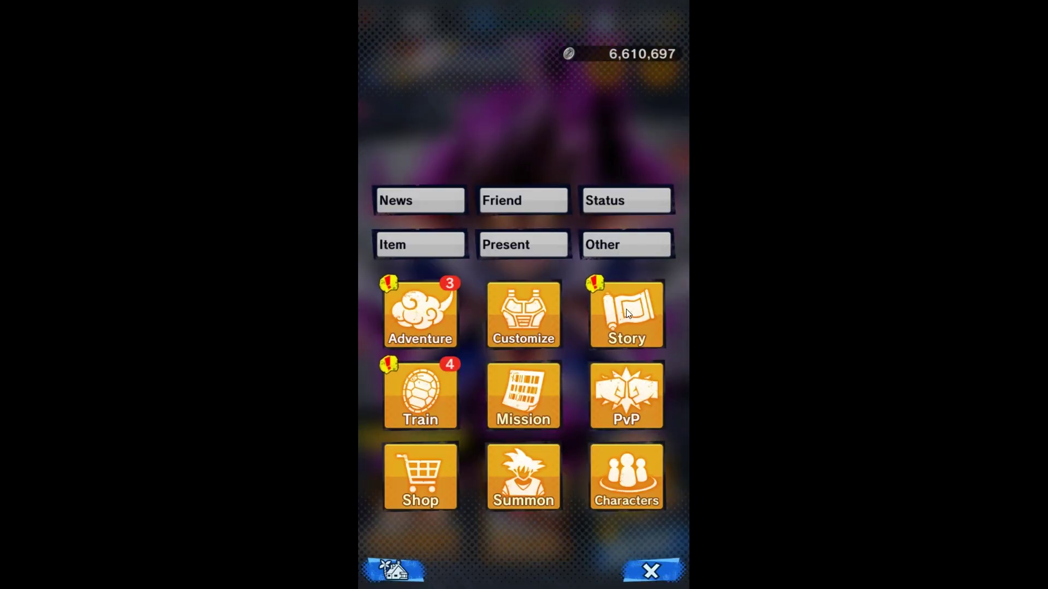
key(Escape)
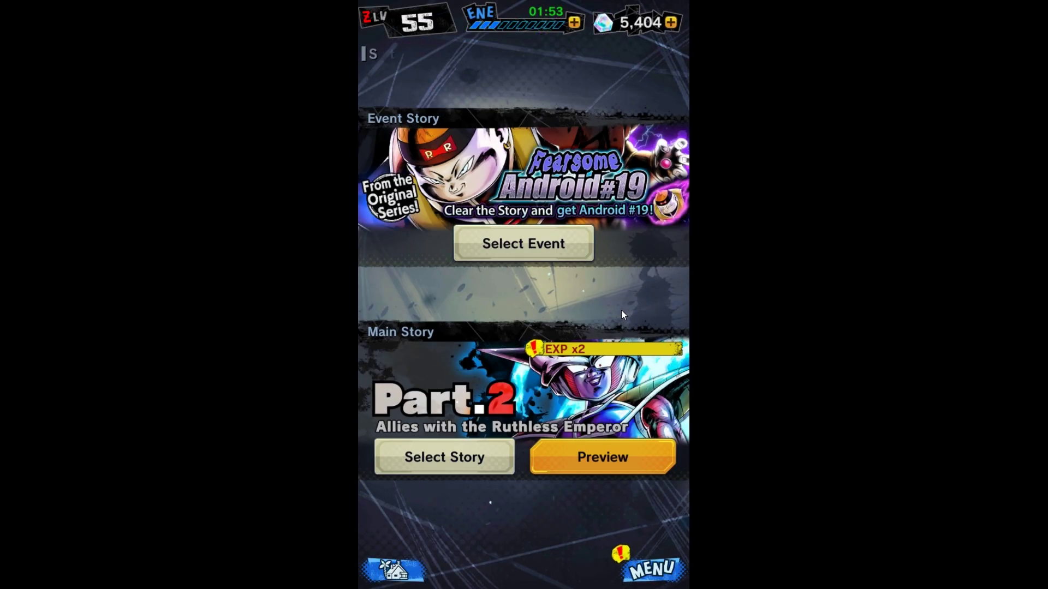
click(441, 457)
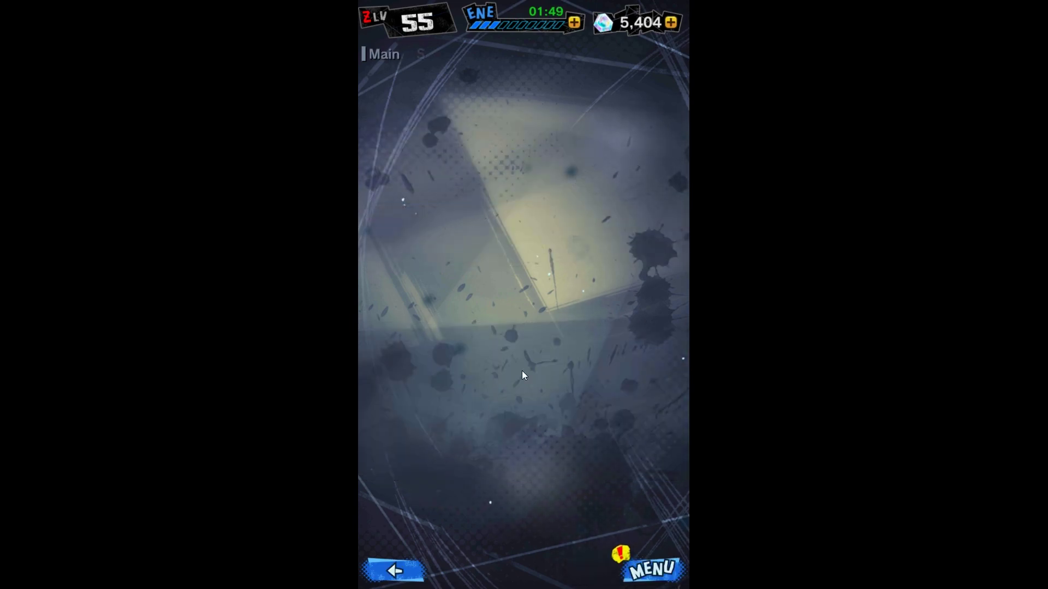
click(531, 148)
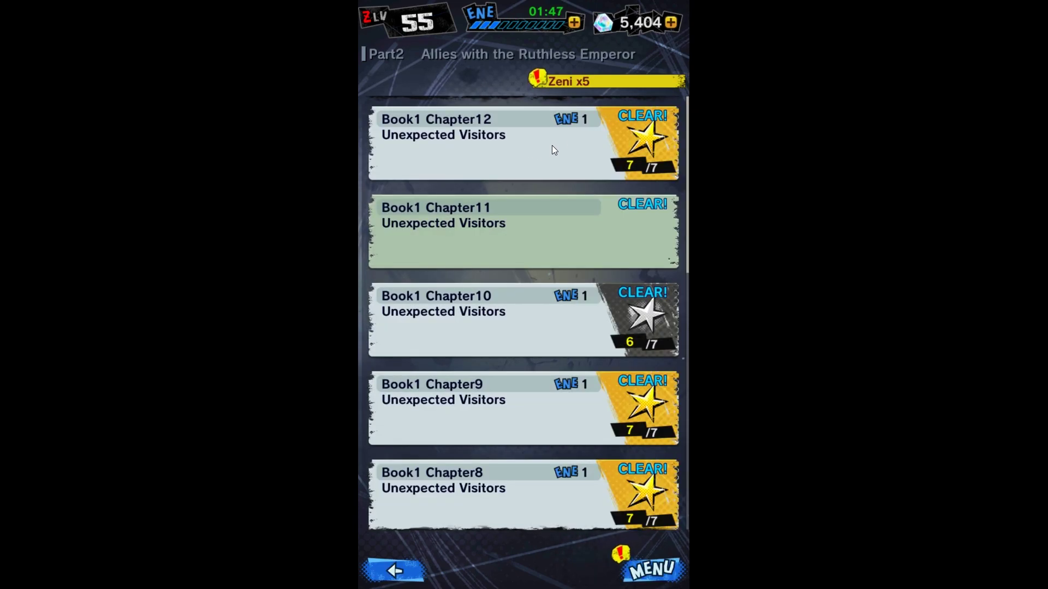
click(552, 146)
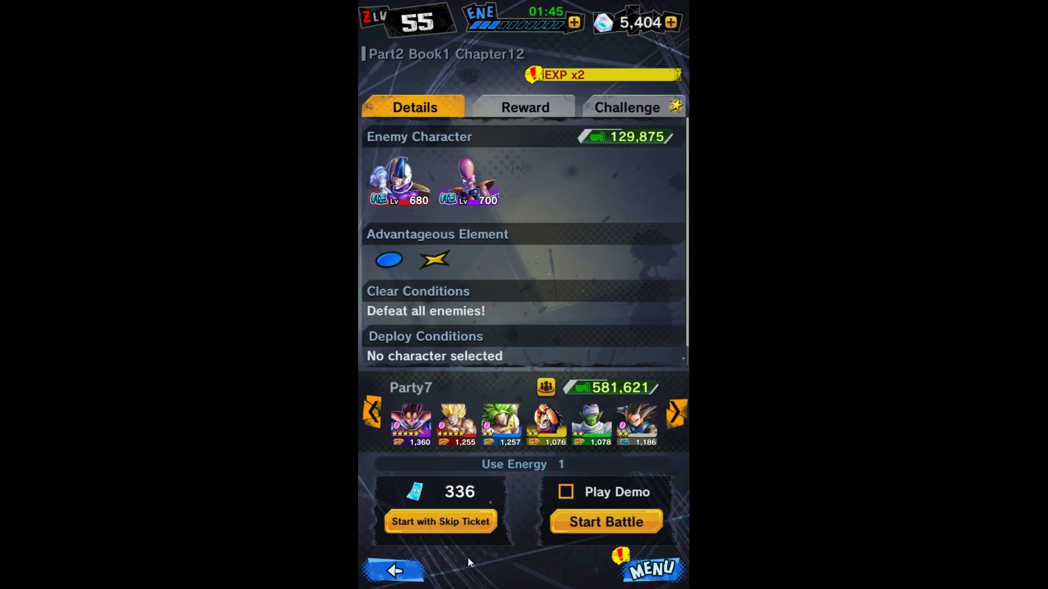
Return to the main story list and open the battle details of Part 1, Book 7, Chapter 8
click(394, 571)
click(394, 573)
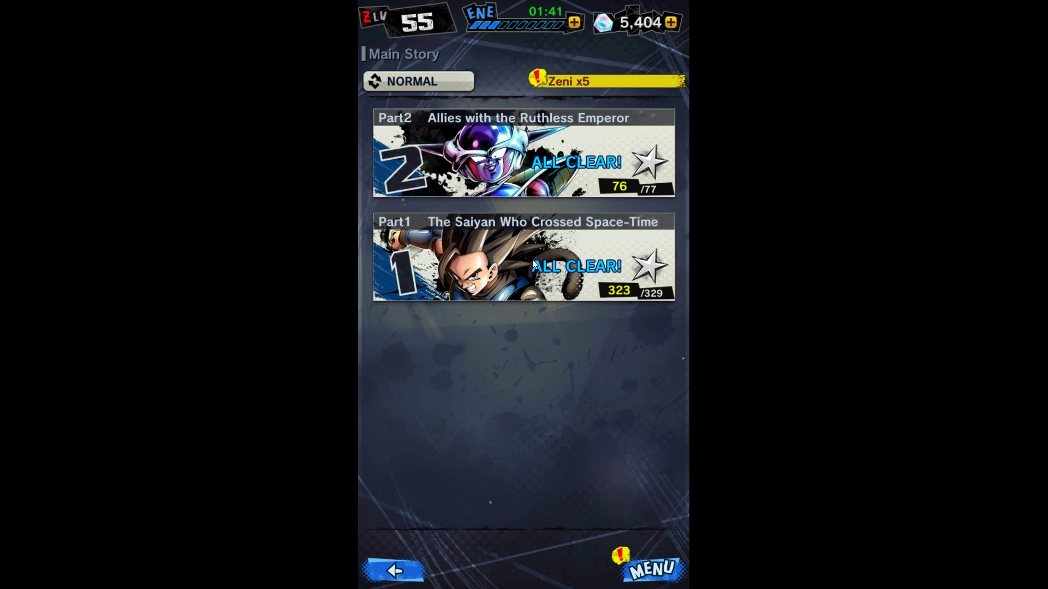
click(532, 260)
click(525, 135)
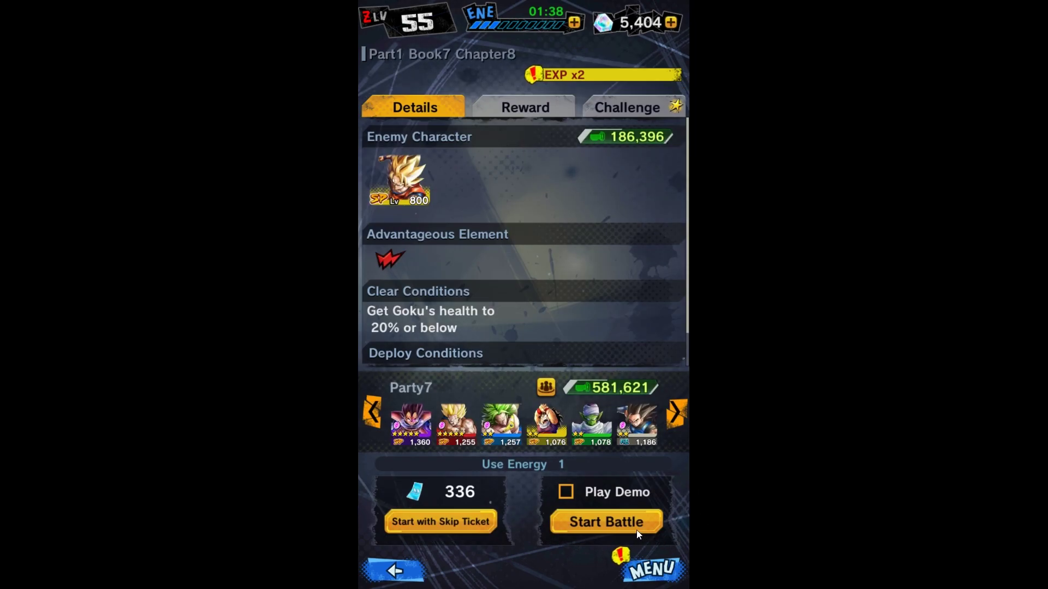
Start the Part 1, Book 7, Chapter 8 battle with Super Saiyan Goku first, Vegeta second and Broly third
click(585, 523)
click(587, 463)
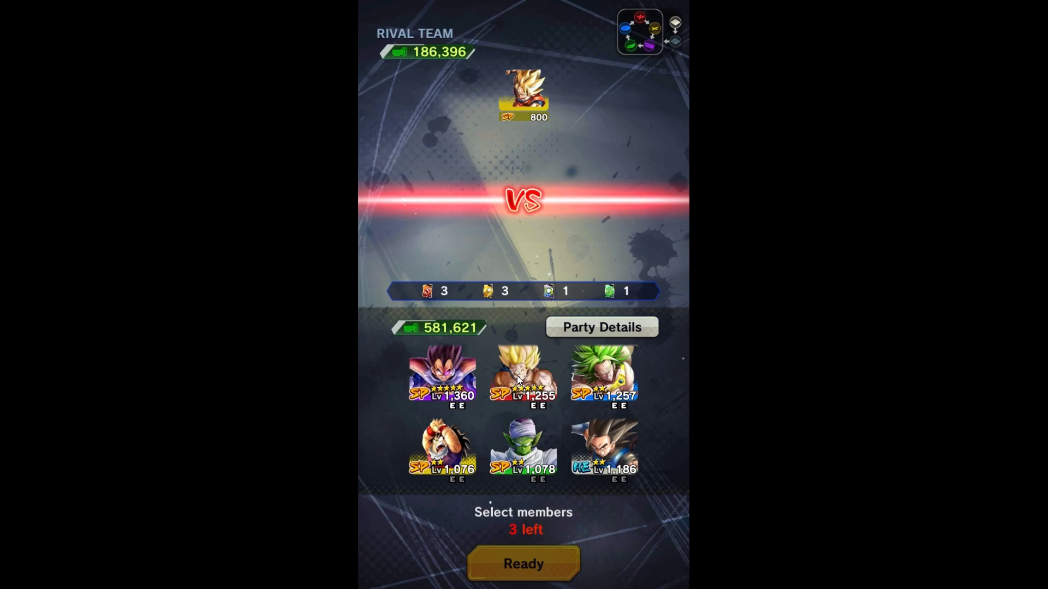
click(457, 387)
click(585, 382)
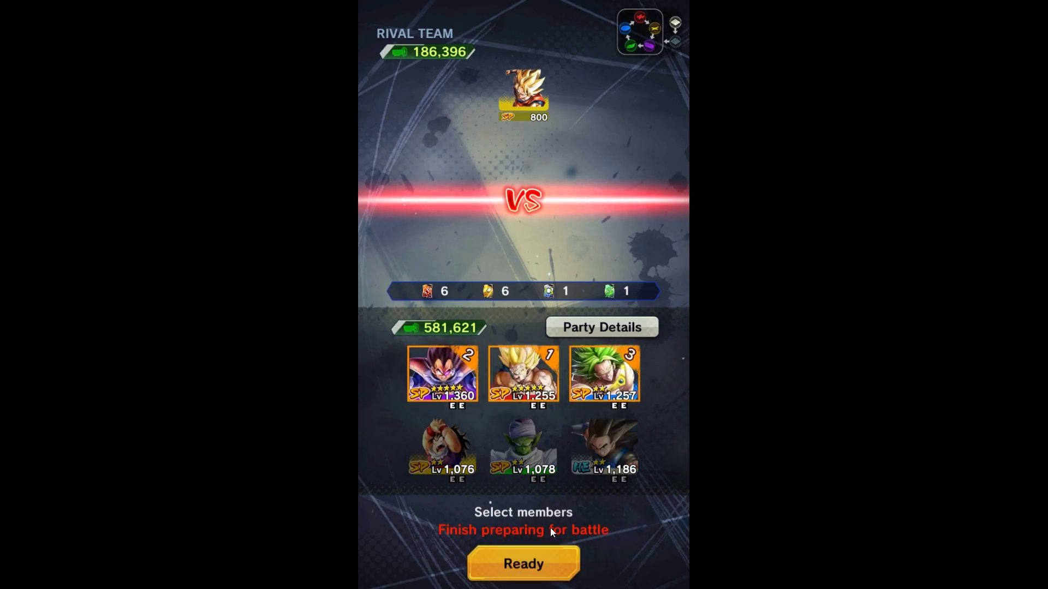
click(516, 565)
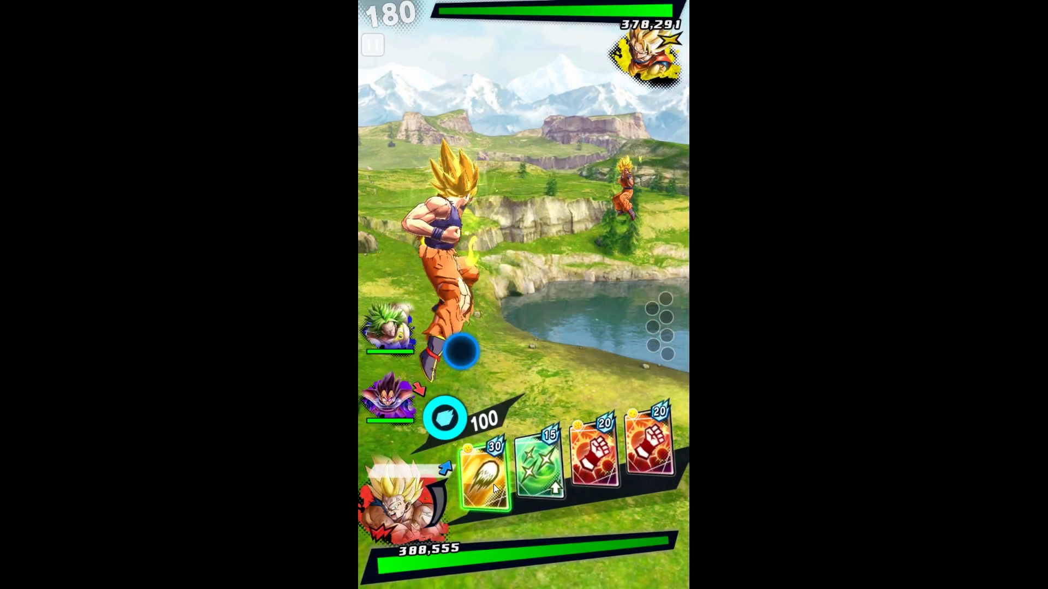
Attack the enemy Goku with Super Saiyan Goku's blast and strike cards, and play his green card
click(491, 475)
click(593, 458)
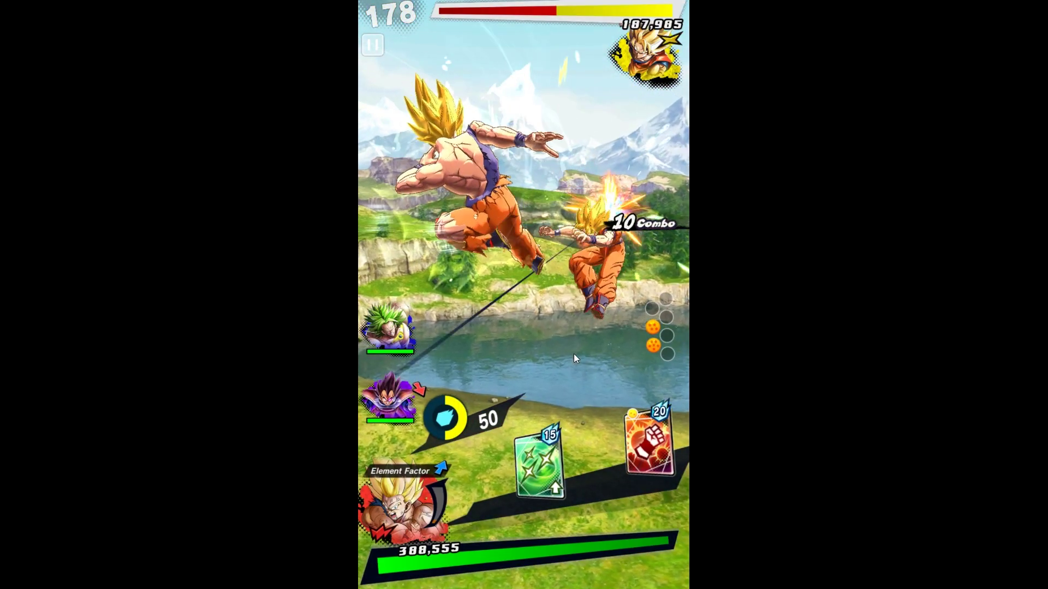
click(537, 466)
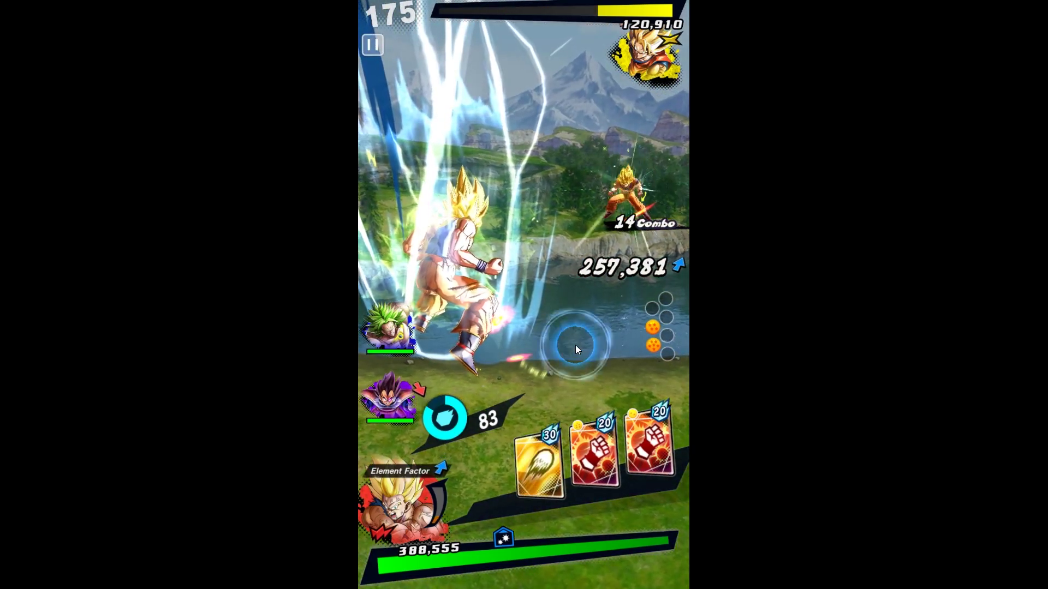
Switch to Vegeta and sidestep, swap in Broly, and use the green and strike cards to finish the enemy Goku
click(389, 396)
drag(464, 312, 597, 339)
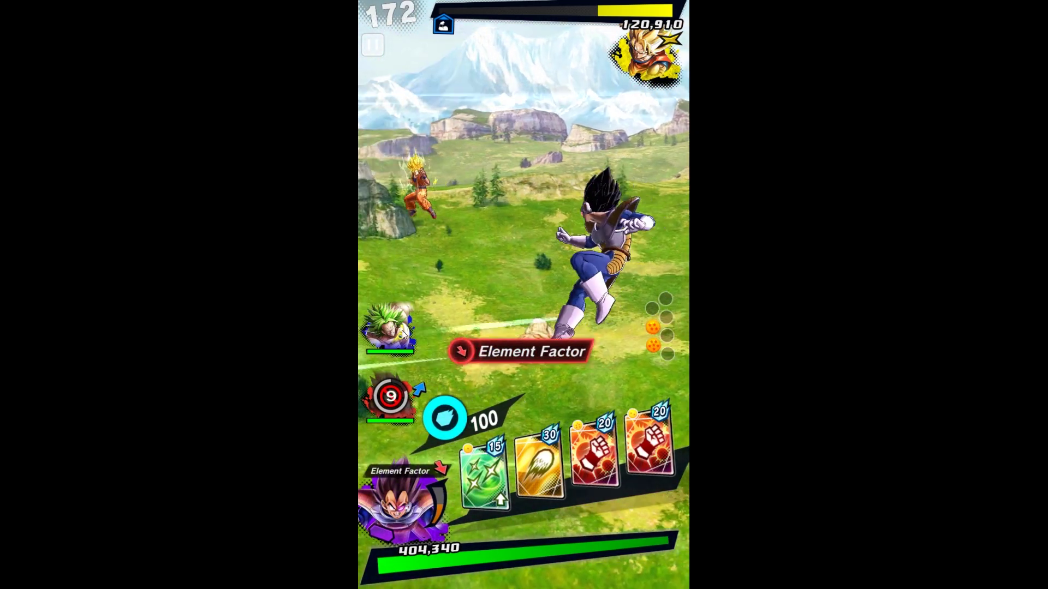
click(389, 330)
click(486, 468)
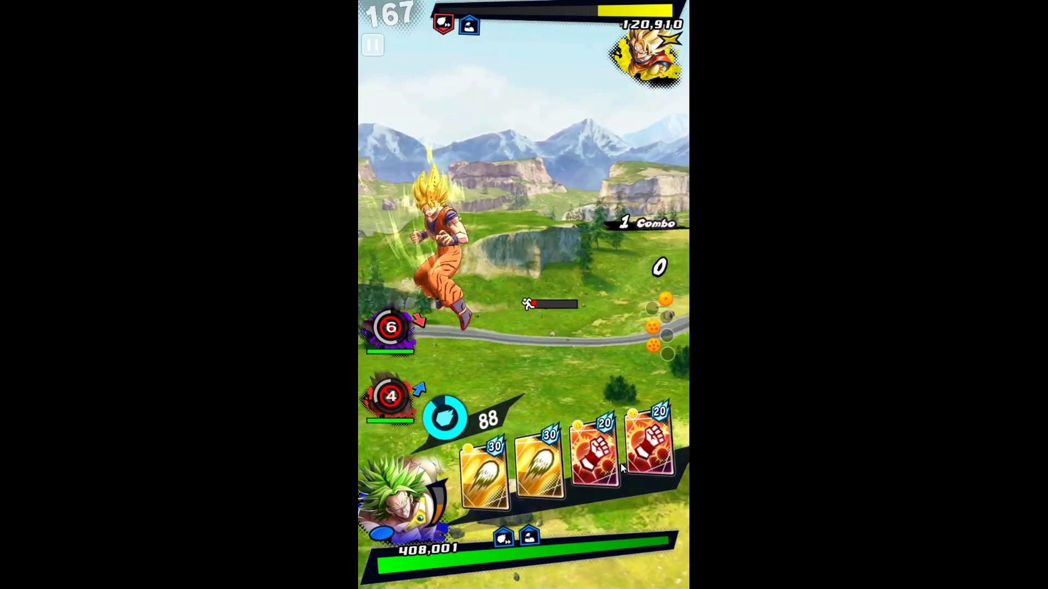
click(610, 456)
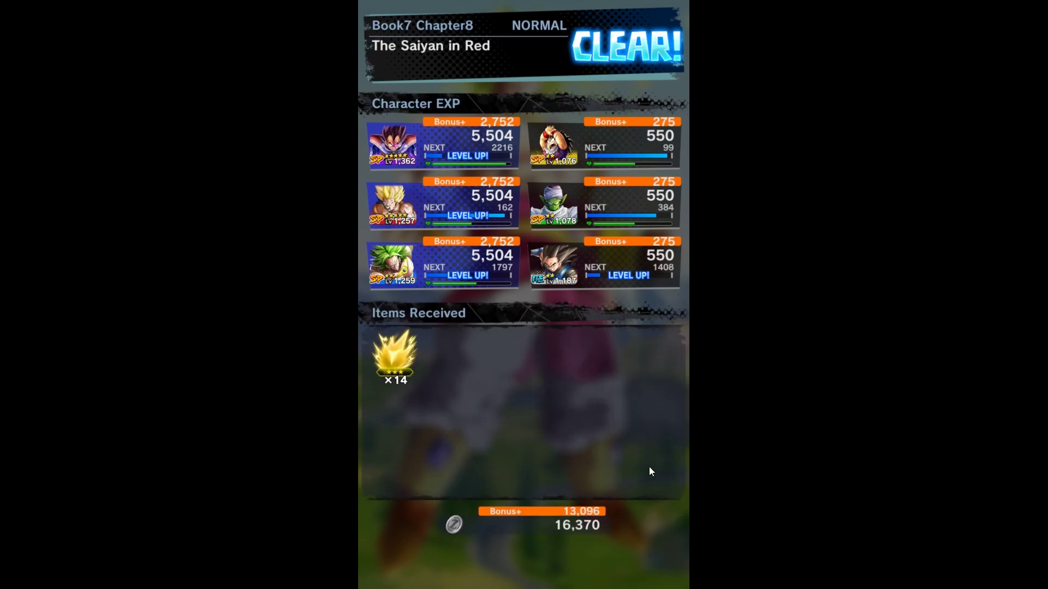
Dismiss the battle rewards and challenge results, and go back to the game's home screen
click(529, 558)
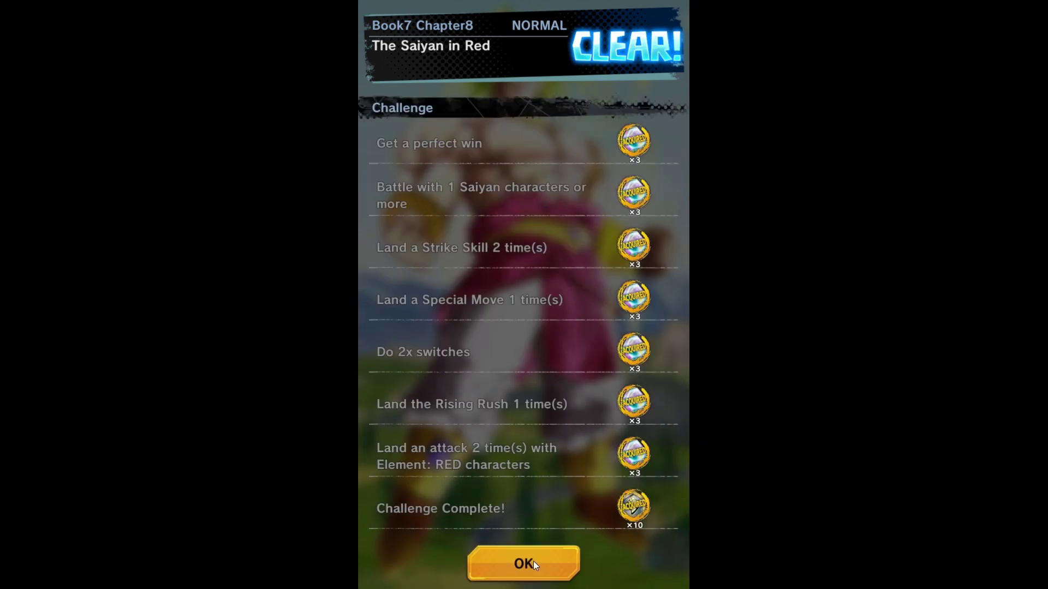
click(532, 561)
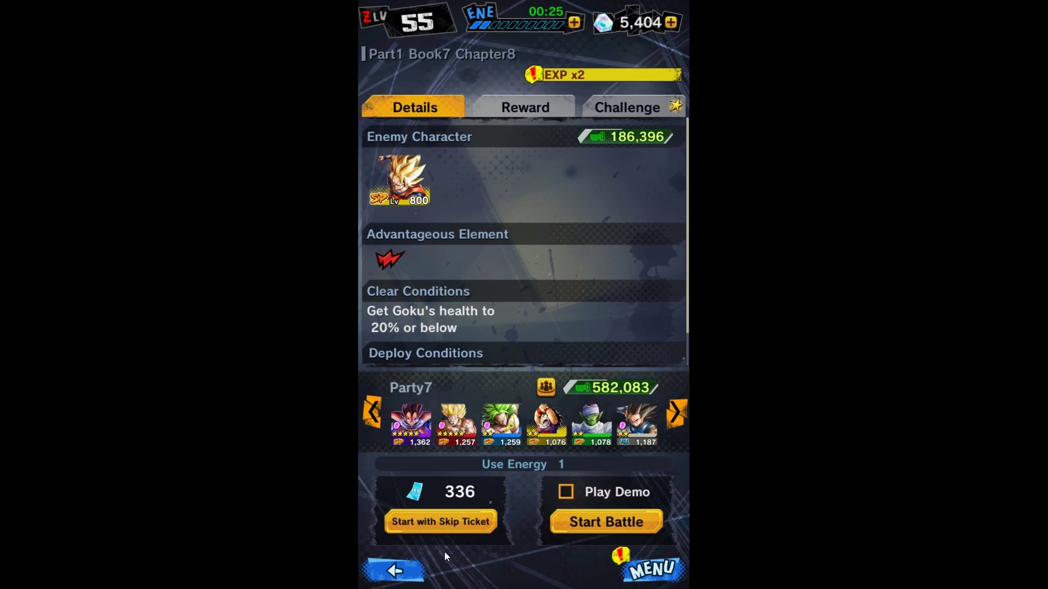
click(636, 573)
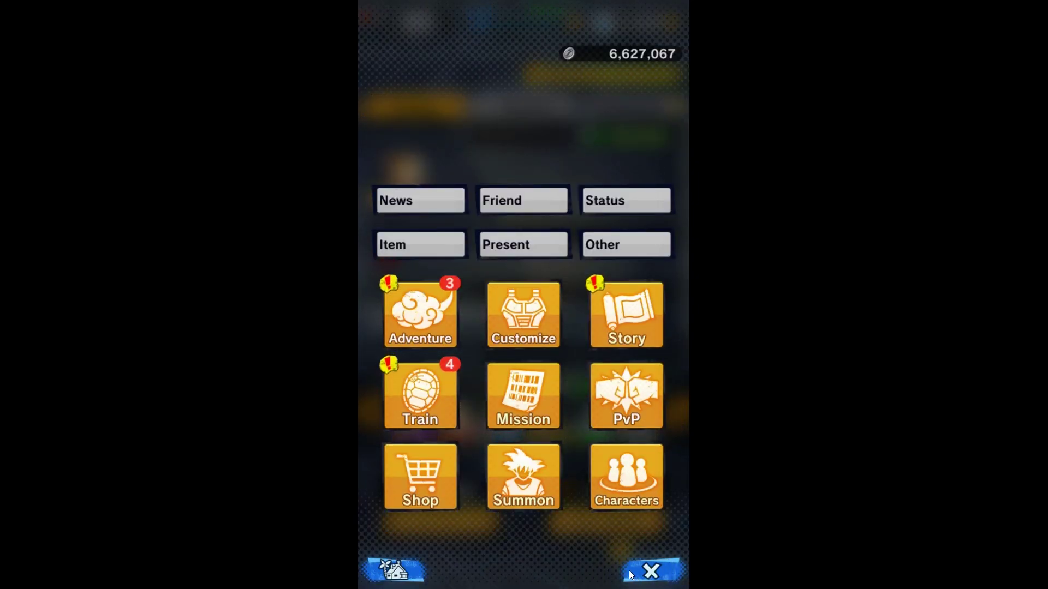
click(395, 572)
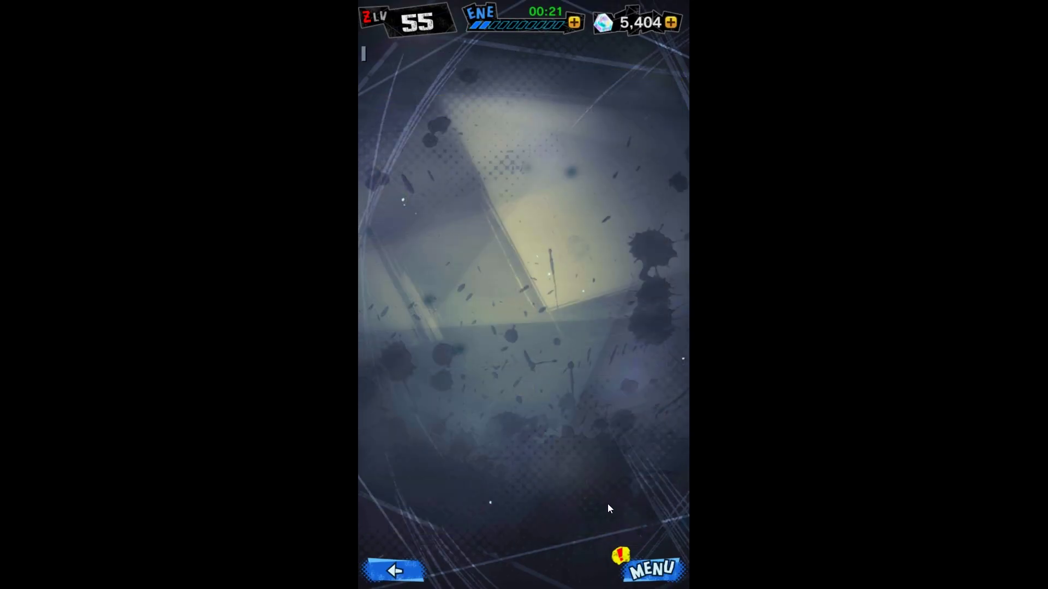